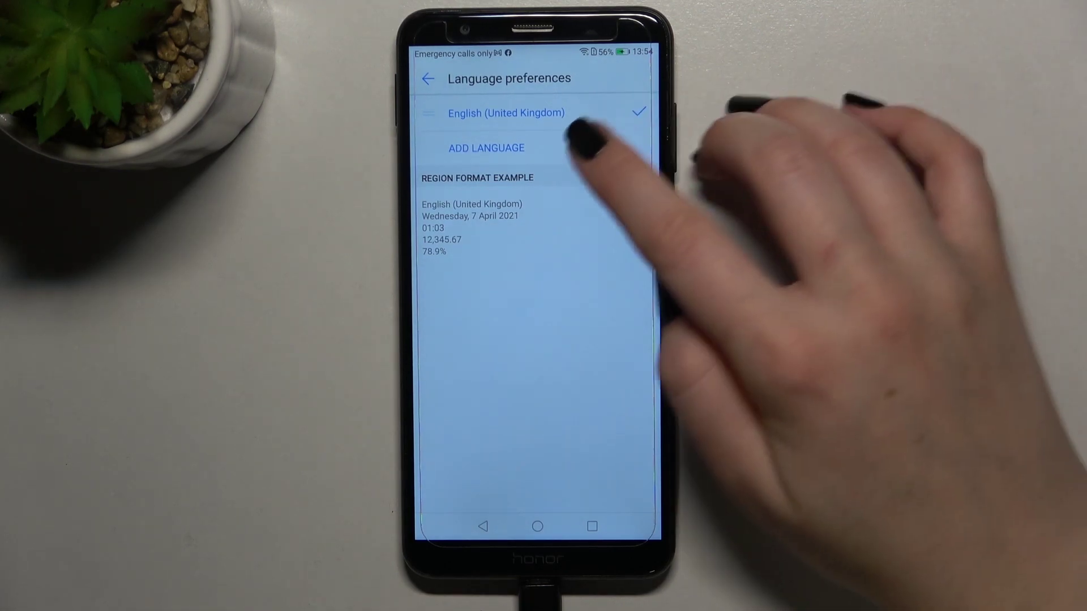
Add Tiếng Việt from the Add language list below English (United Kingdom)
{"action": "left_click", "coordinate": [487, 148]}
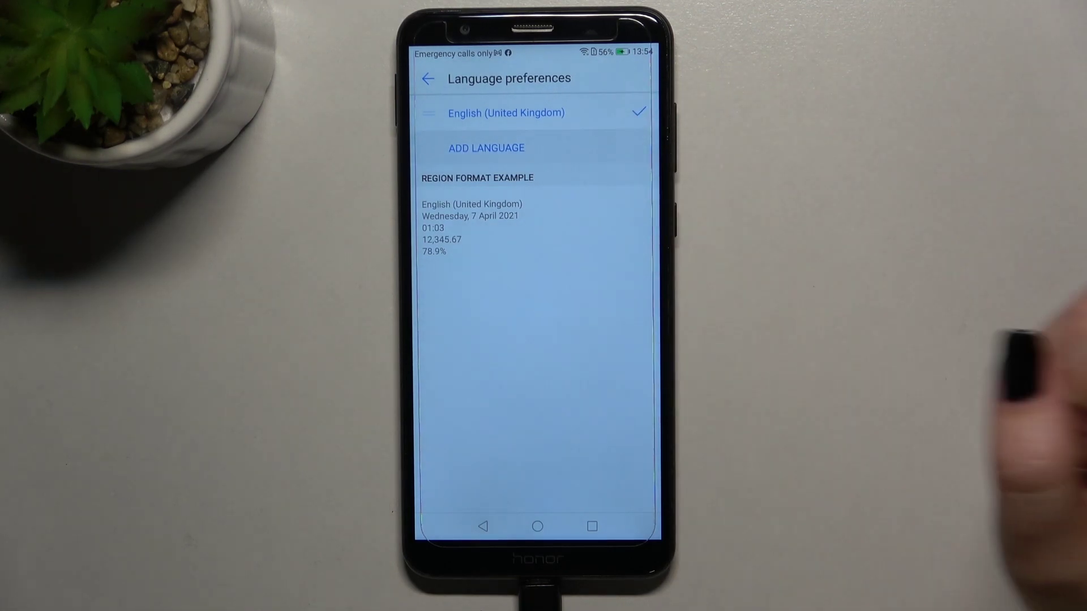
{"action": "scroll", "coordinate": [535, 340], "scroll_direction": "down", "scroll_amount": 15}
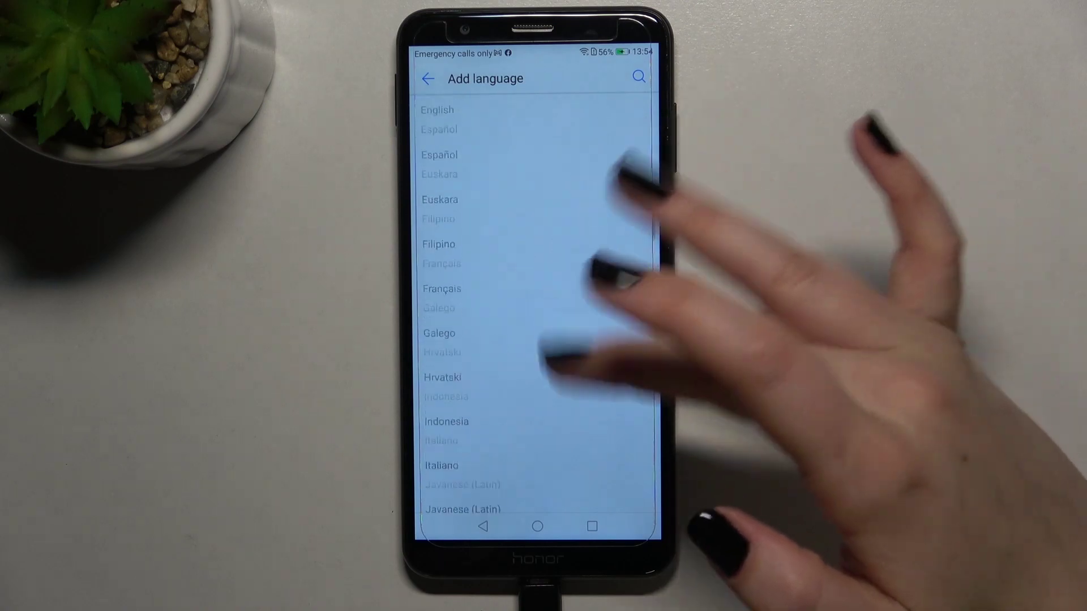
{"action": "scroll", "coordinate": [535, 340], "scroll_direction": "up", "scroll_amount": 10}
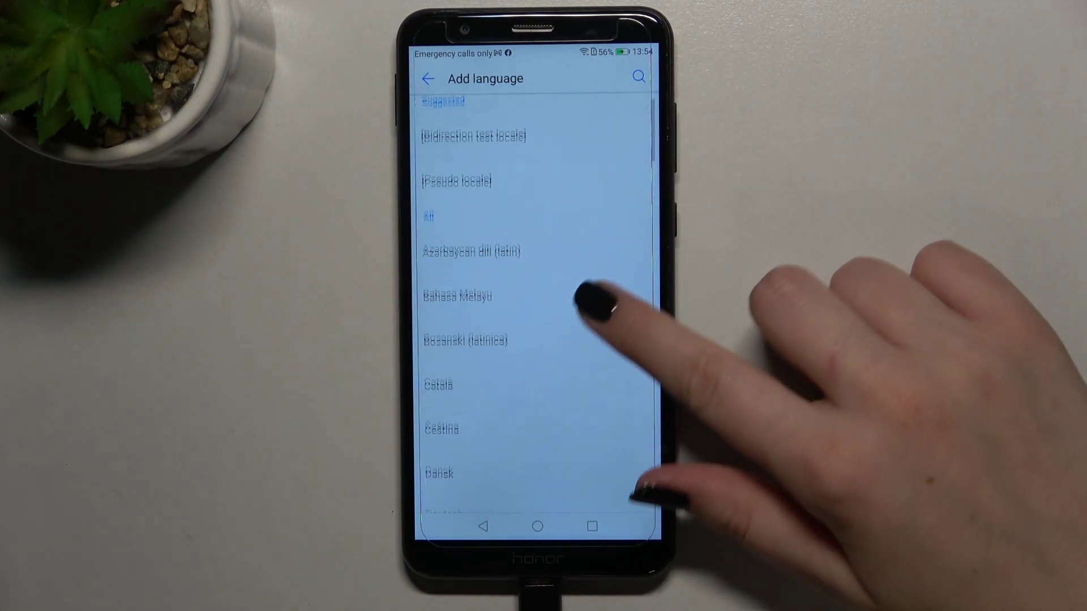
{"action": "scroll", "coordinate": [535, 339], "scroll_direction": "down", "scroll_amount": 5}
{"action": "scroll", "coordinate": [535, 340], "scroll_direction": "down", "scroll_amount": 5}
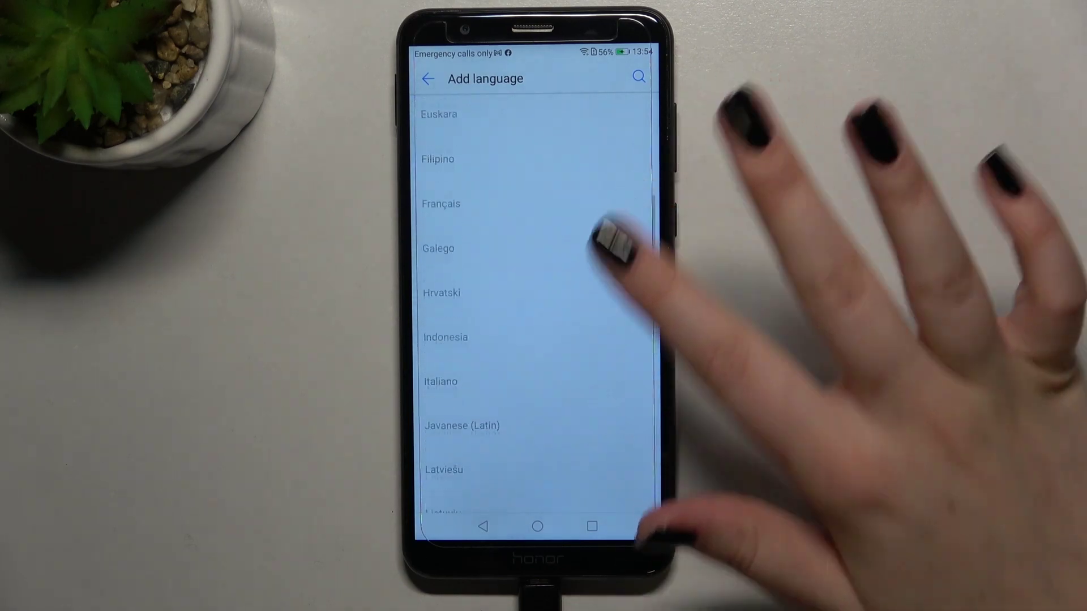
{"action": "scroll", "coordinate": [535, 340], "scroll_direction": "down", "scroll_amount": 4}
{"action": "scroll", "coordinate": [535, 341], "scroll_direction": "down", "scroll_amount": 5}
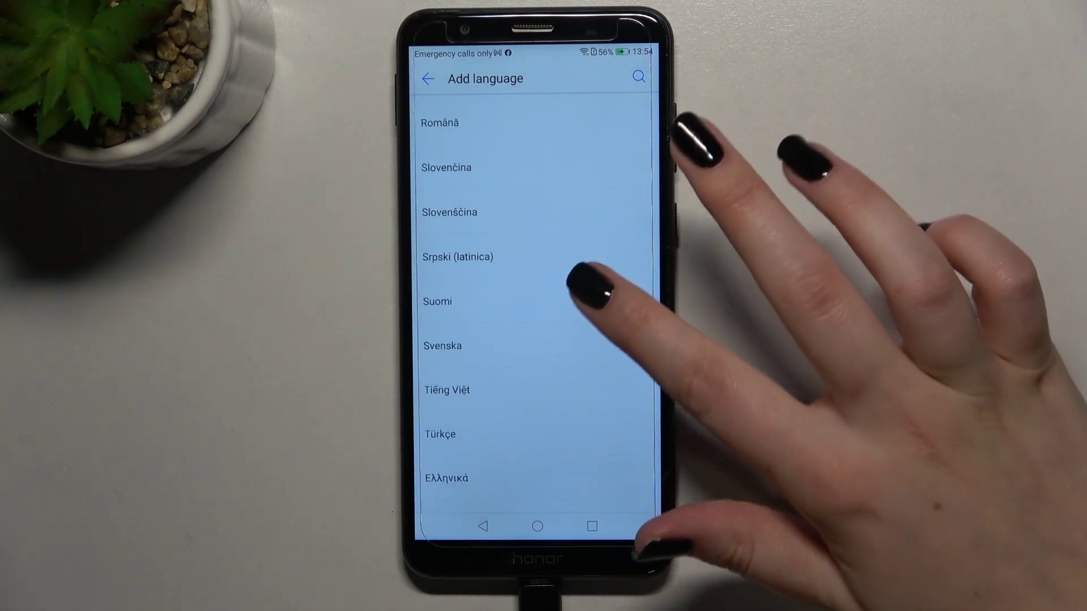
{"action": "left_click", "coordinate": [528, 229]}
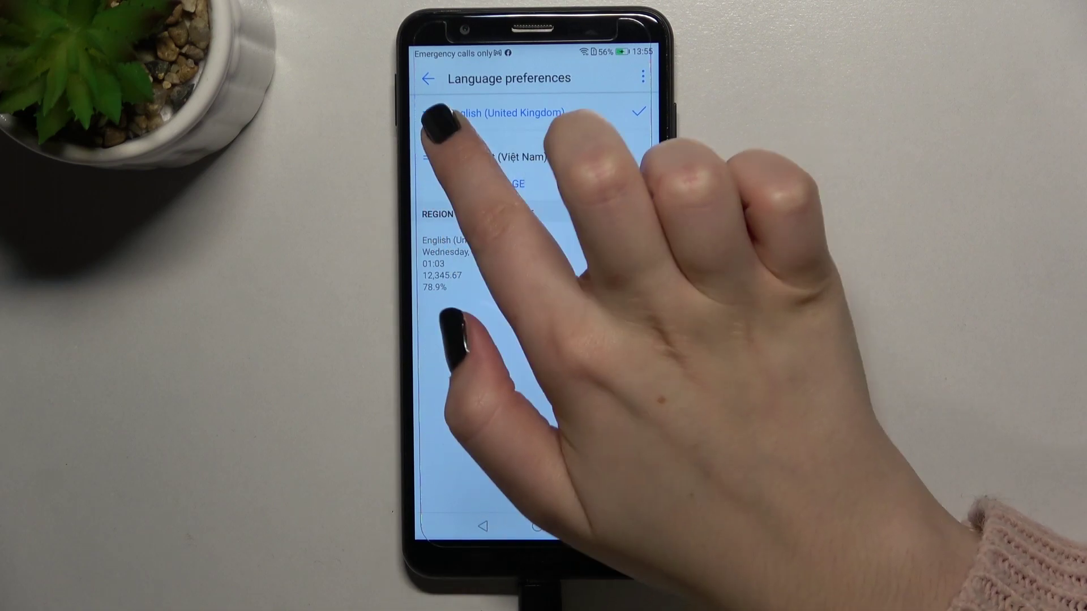
Move Tiếng Việt (Việt Nam) above English to make it the system language, then go back
{"action": "left_click_drag", "start_coordinate": [429, 160], "coordinate": [430, 111]}
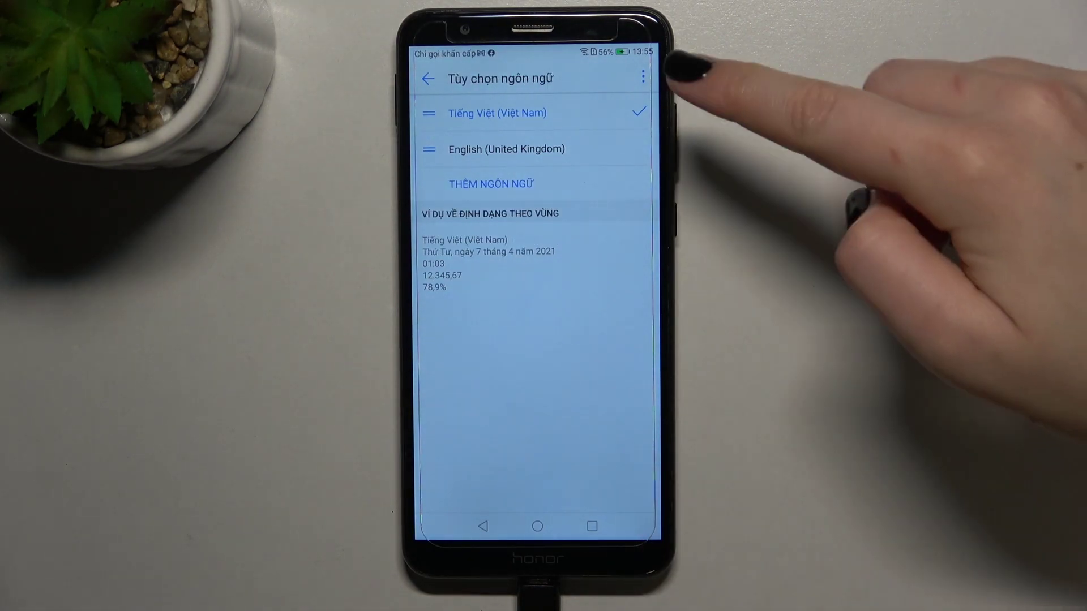
{"action": "left_click", "coordinate": [483, 527]}
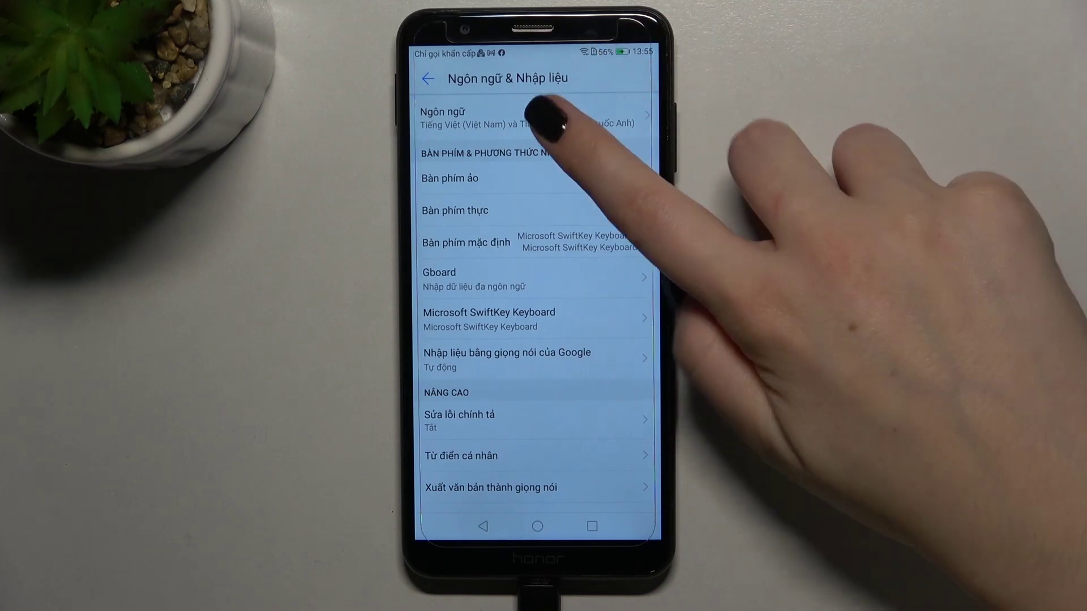
In the Ngôn ngữ list, move English (United Kingdom) back above Tiếng Việt
{"action": "left_click", "coordinate": [544, 116]}
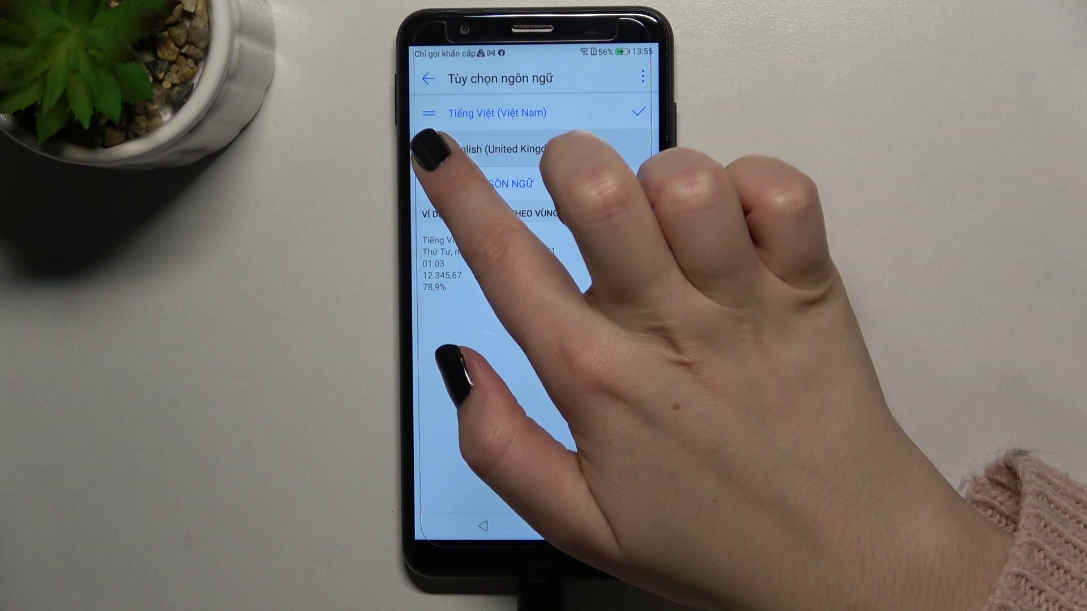
{"action": "left_click_drag", "start_coordinate": [432, 149], "coordinate": [431, 110]}
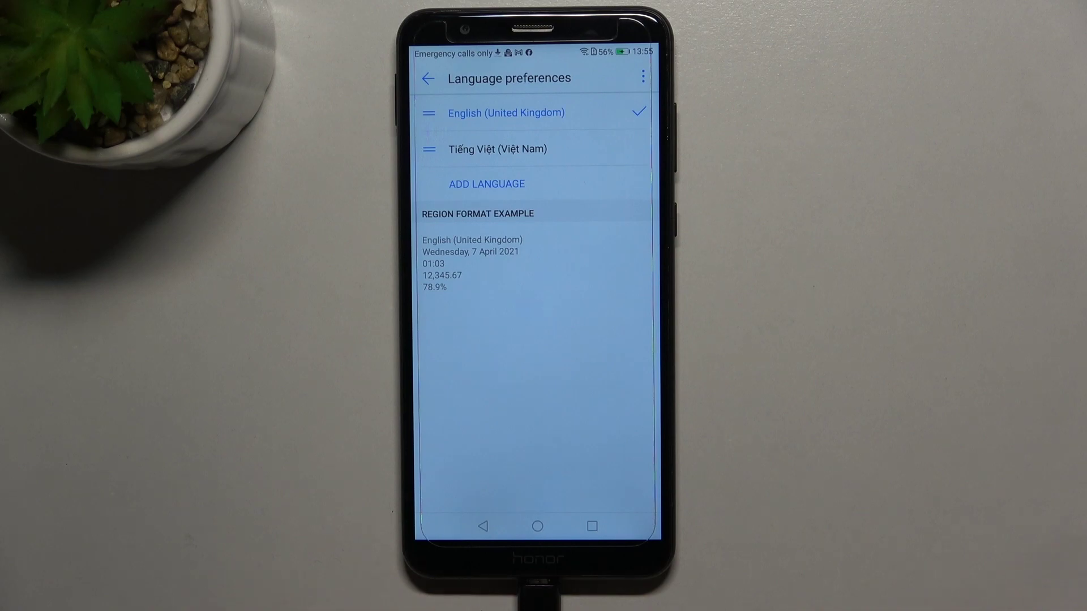
Remove Tiếng Việt (Việt Nam) via Remove preferred language and confirm
{"action": "left_click", "coordinate": [643, 77]}
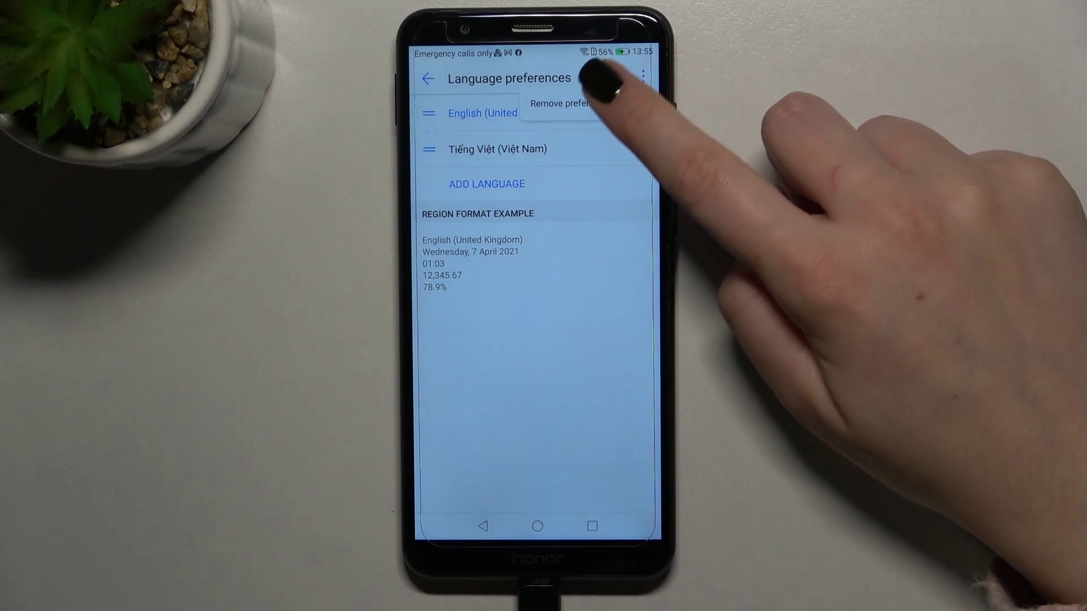
{"action": "left_click", "coordinate": [595, 103]}
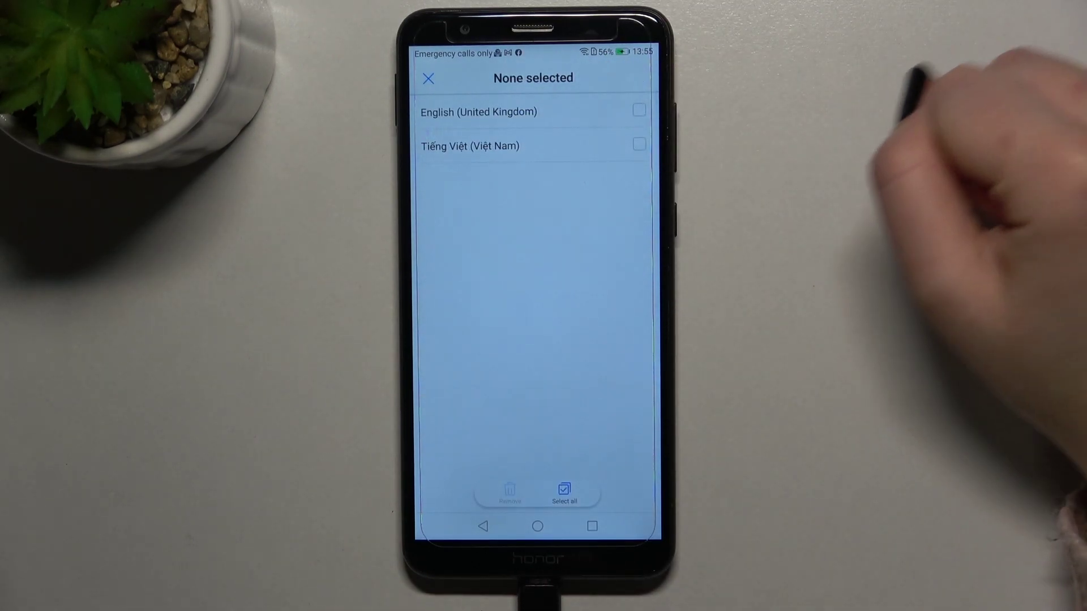
{"action": "left_click", "coordinate": [638, 145]}
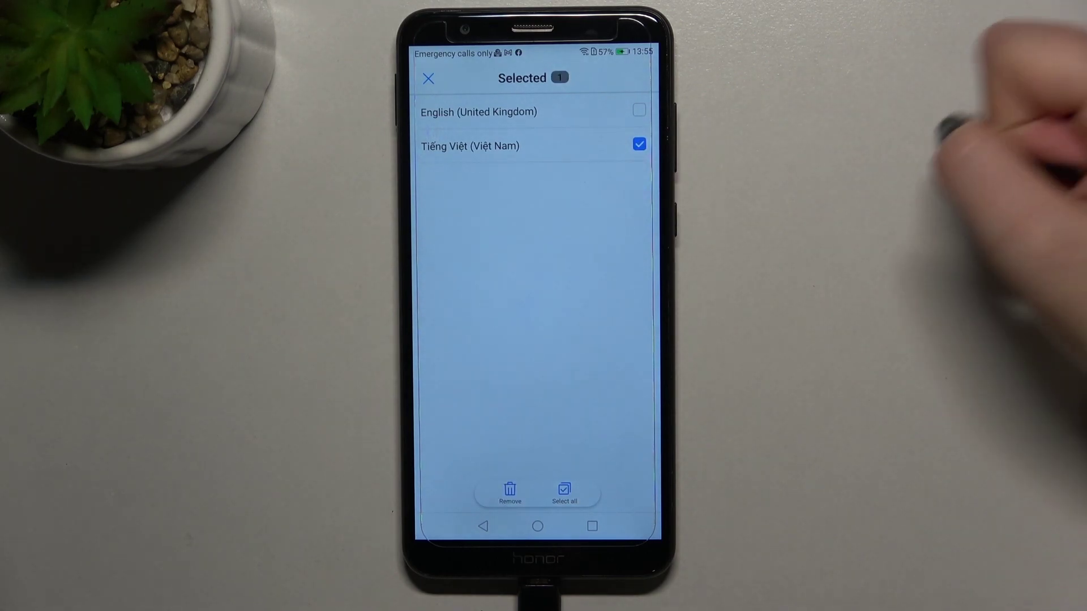
{"action": "left_click", "coordinate": [509, 493]}
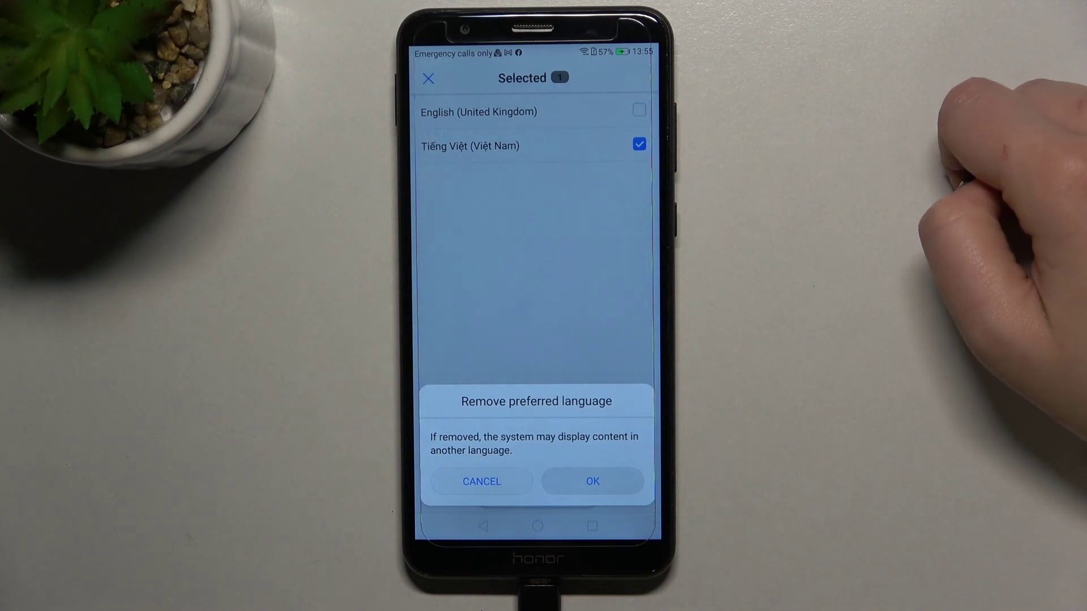
{"action": "left_click", "coordinate": [592, 482]}
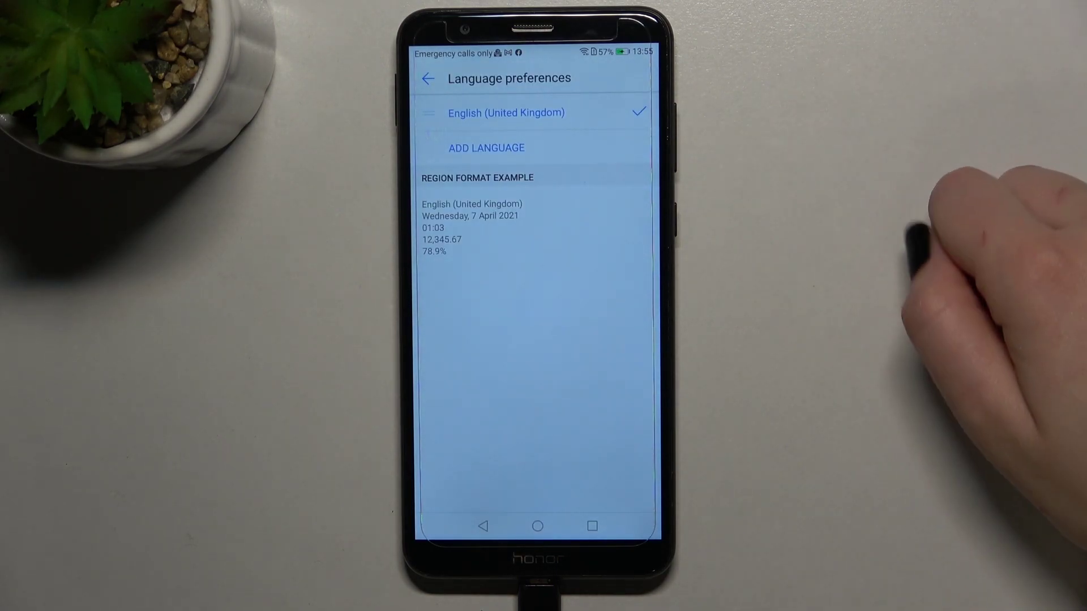
Go to the Home screen with the Home navigation button
{"action": "left_click", "coordinate": [538, 527]}
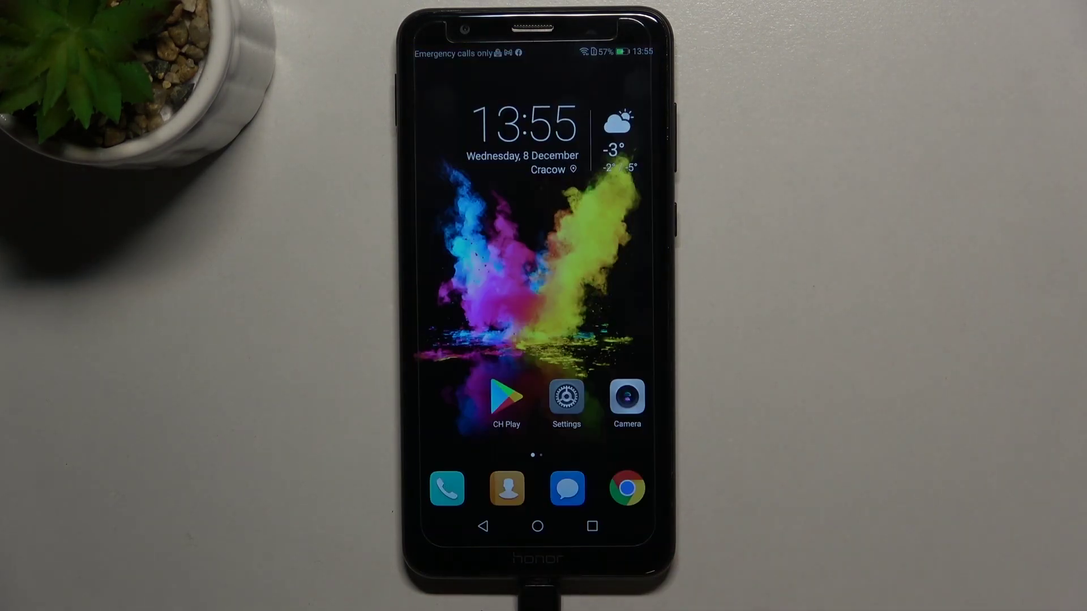